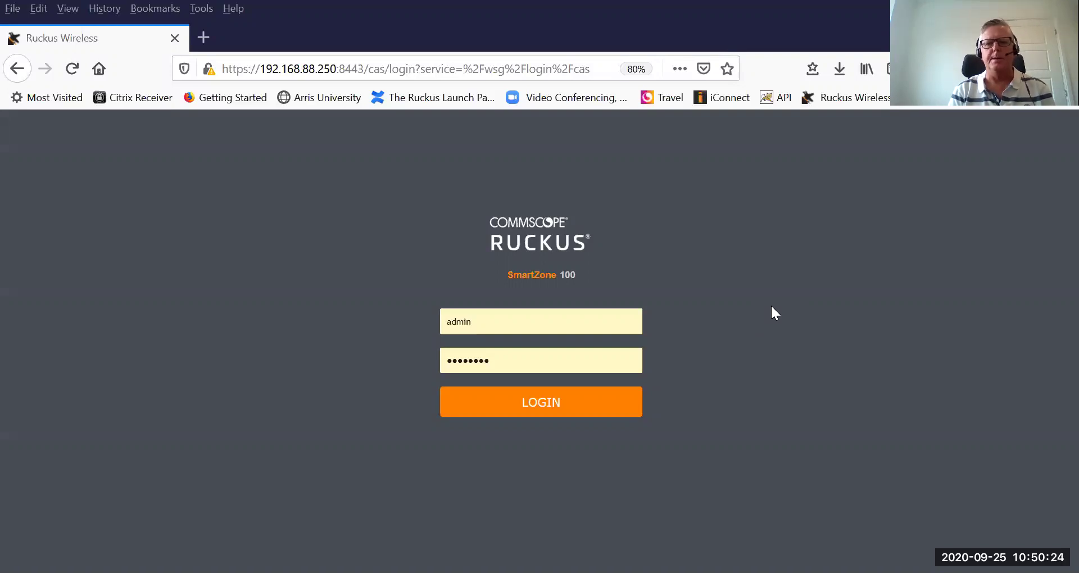
Log in and show the Home-Lab zone's Wireless LANs list.
left_click(542, 406)
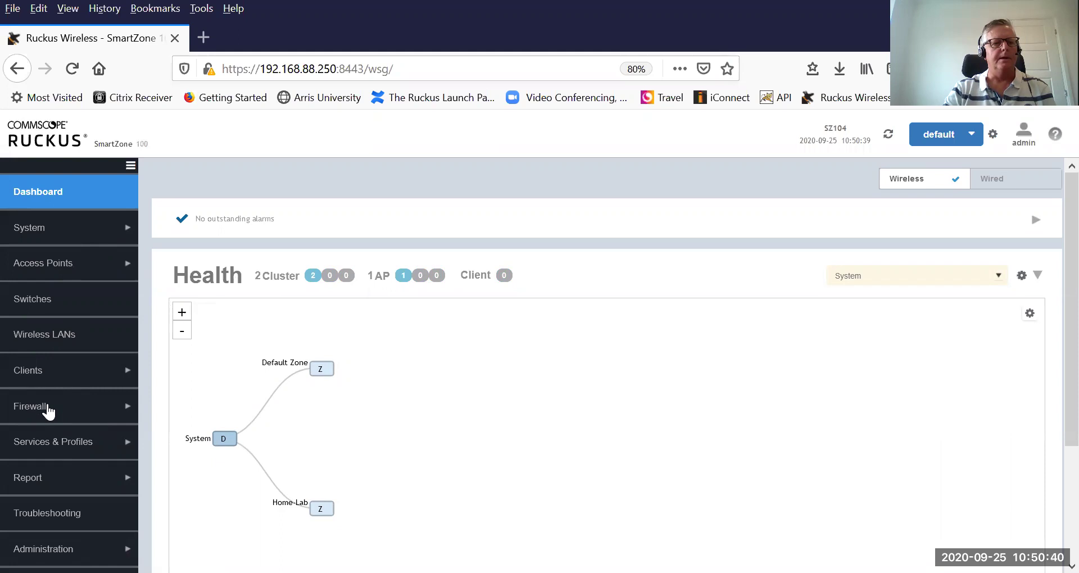
left_click(43, 336)
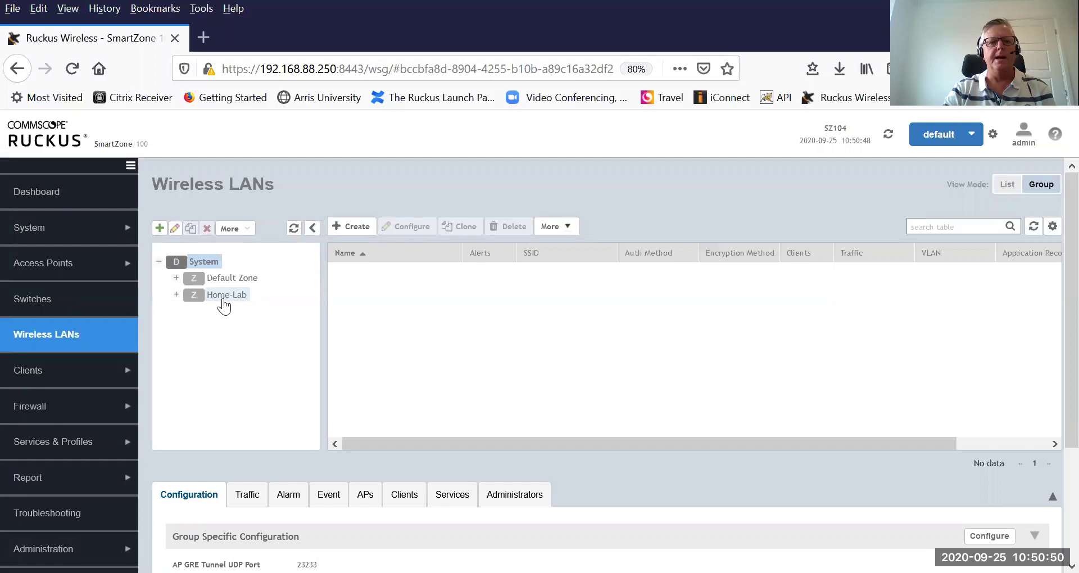
left_click(223, 304)
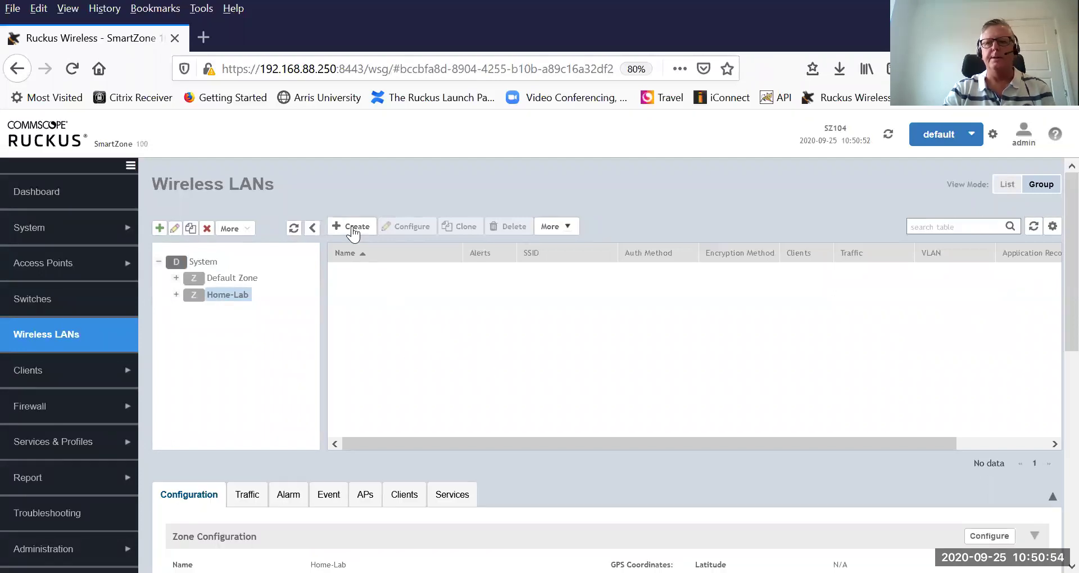
Create a new WLAN named Trevor-DPSK, with its SSID filled in to match.
left_click(353, 227)
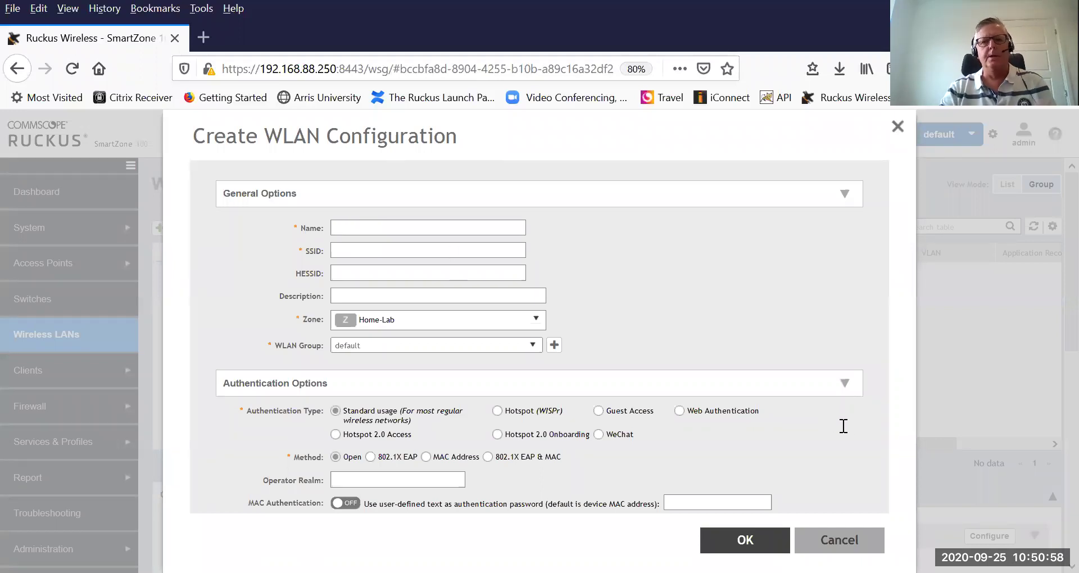
left_click(436, 221)
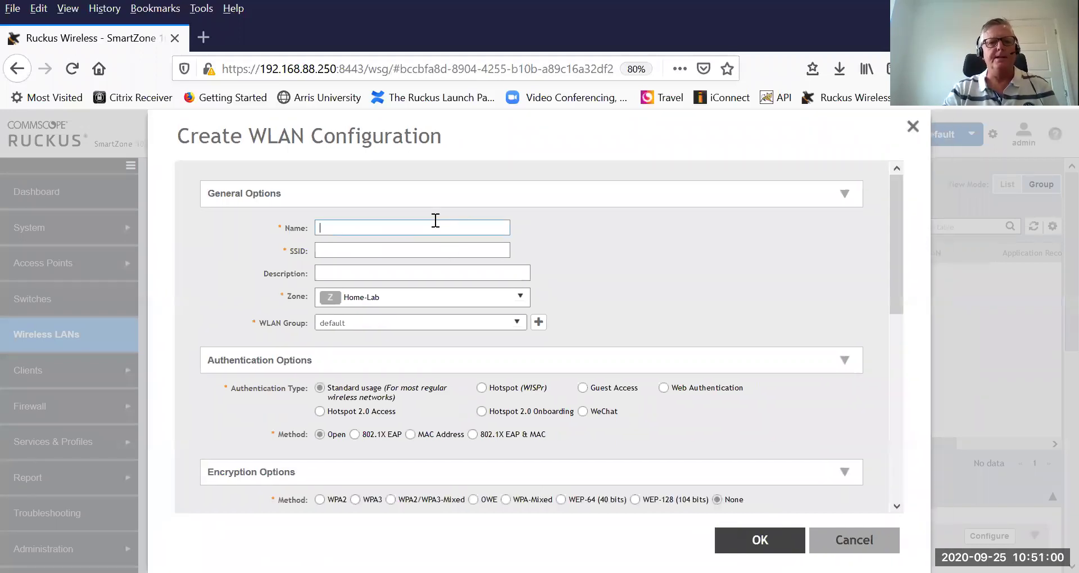
type("Trev")
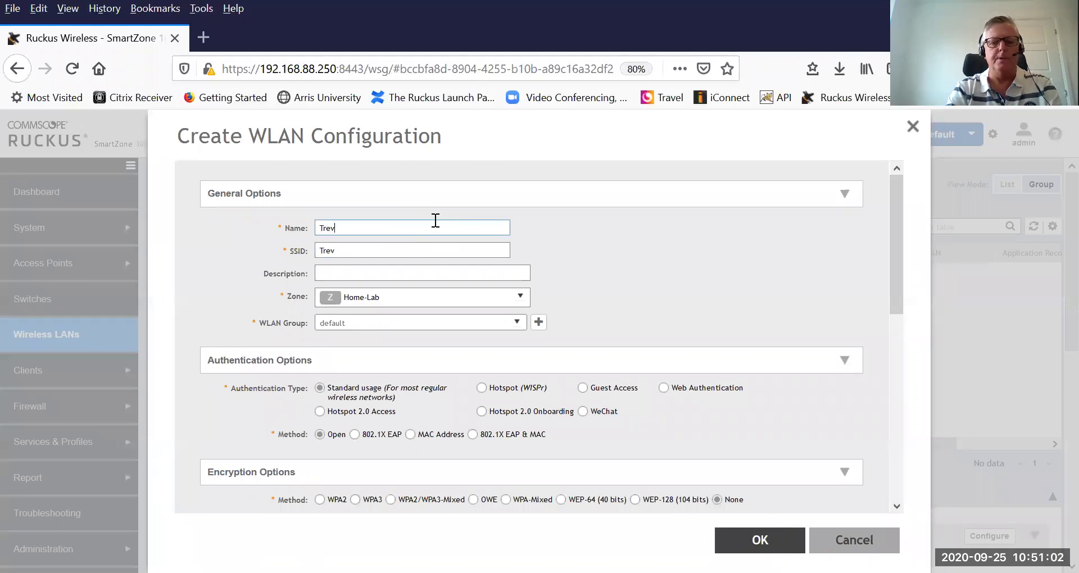
type("or-DPSK")
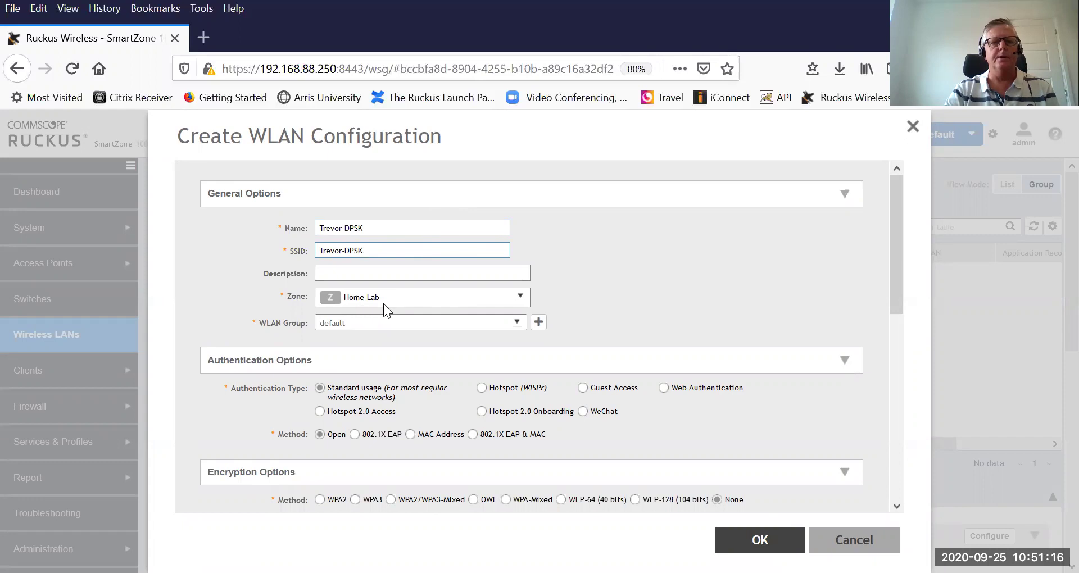
scroll(708, 352, "down", 2)
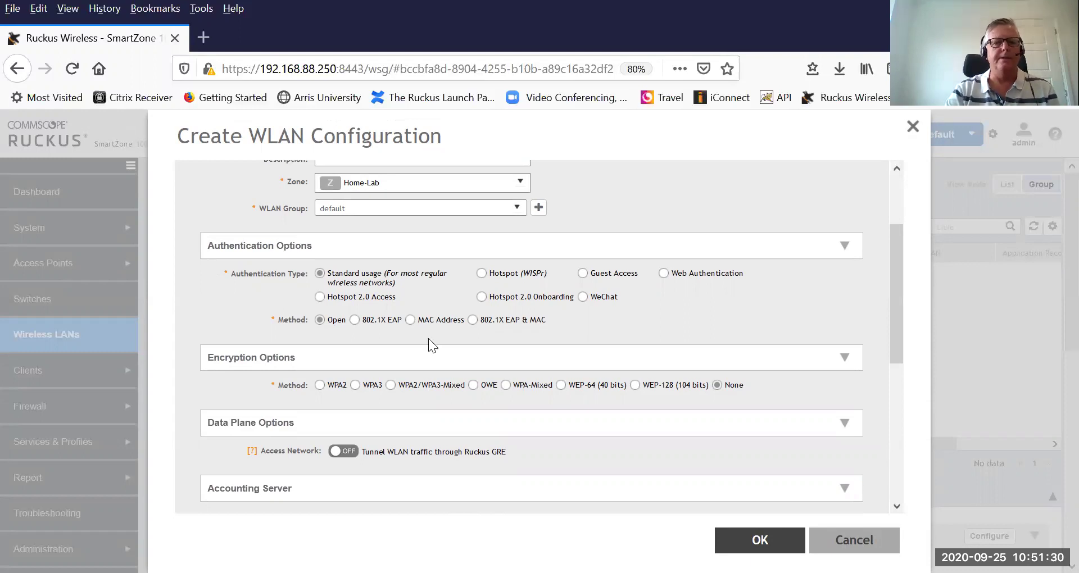
scroll(457, 353, "down", 2)
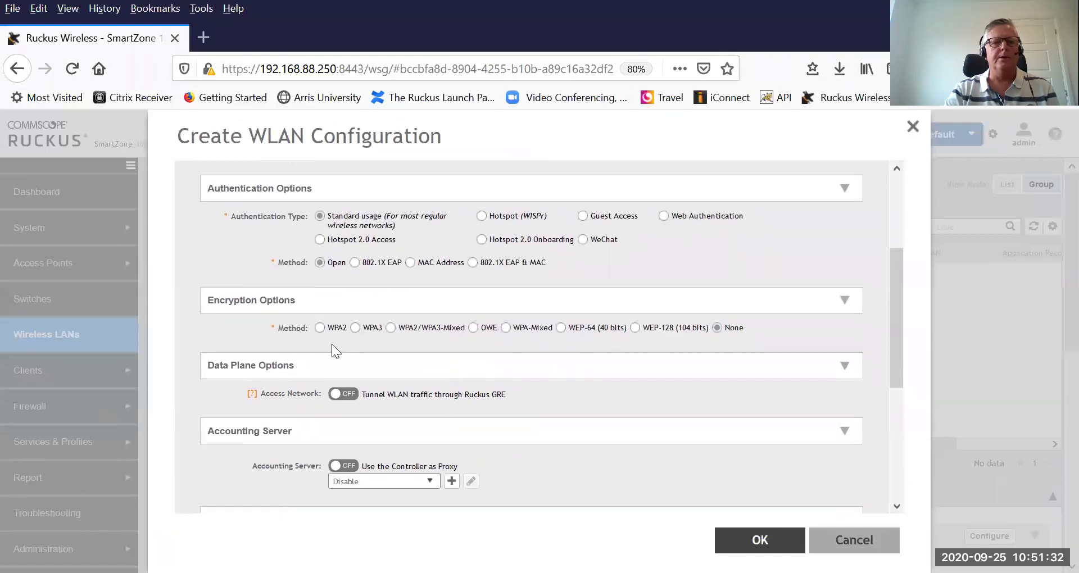
Choose WPA2 encryption and enter a passphrase, briefly revealing it to verify it.
left_click(319, 328)
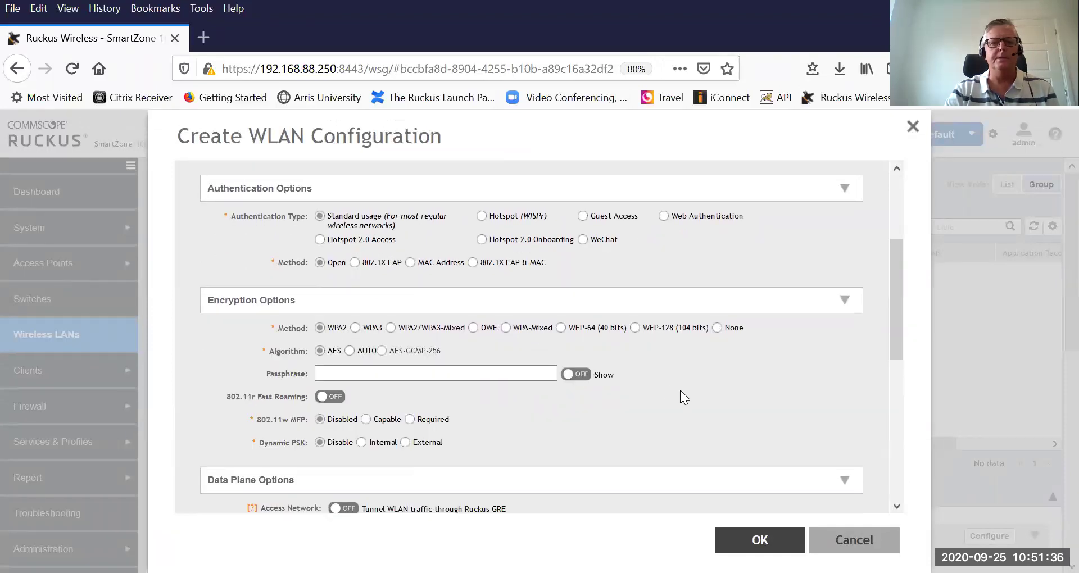
left_click(469, 373)
type("•••••")
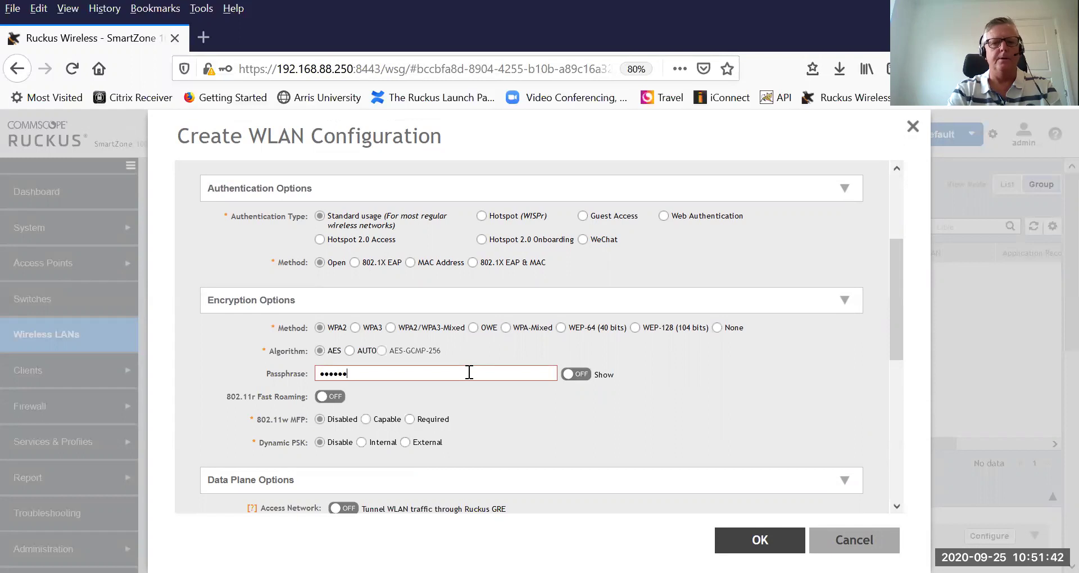
type("•••••")
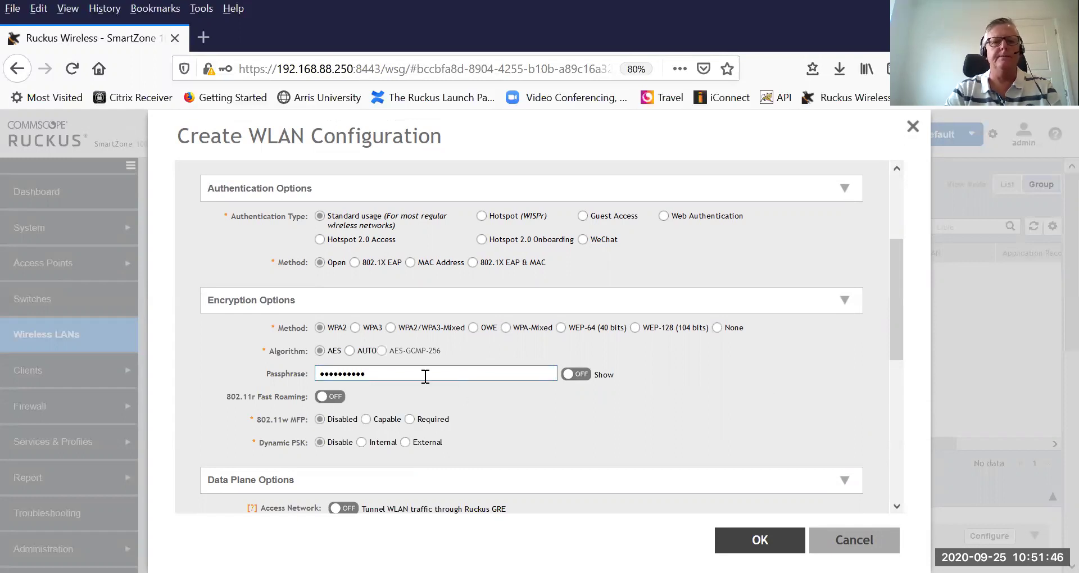
type("•••")
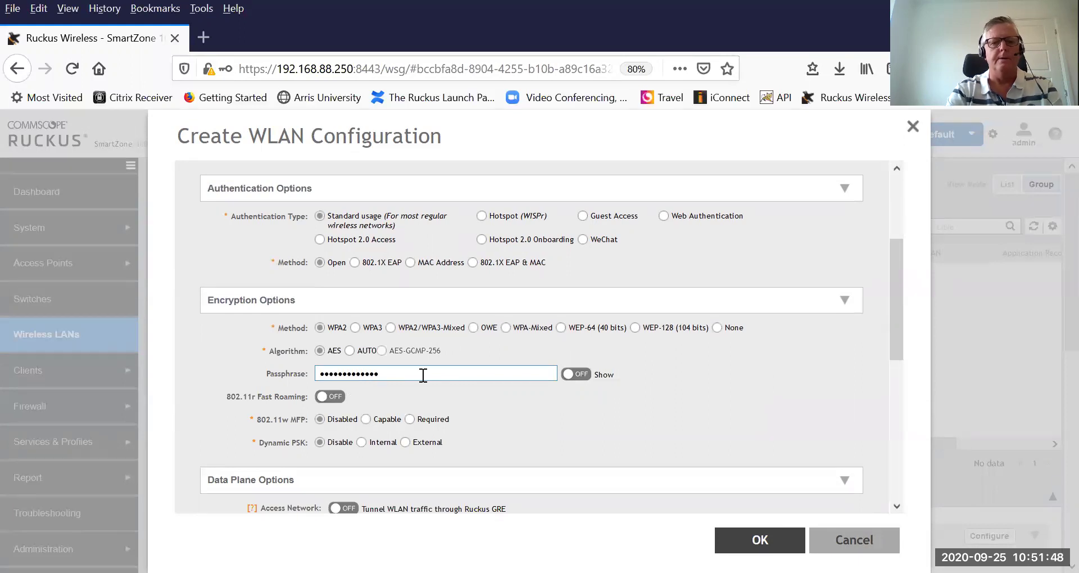
type("•••••••••••••••••••")
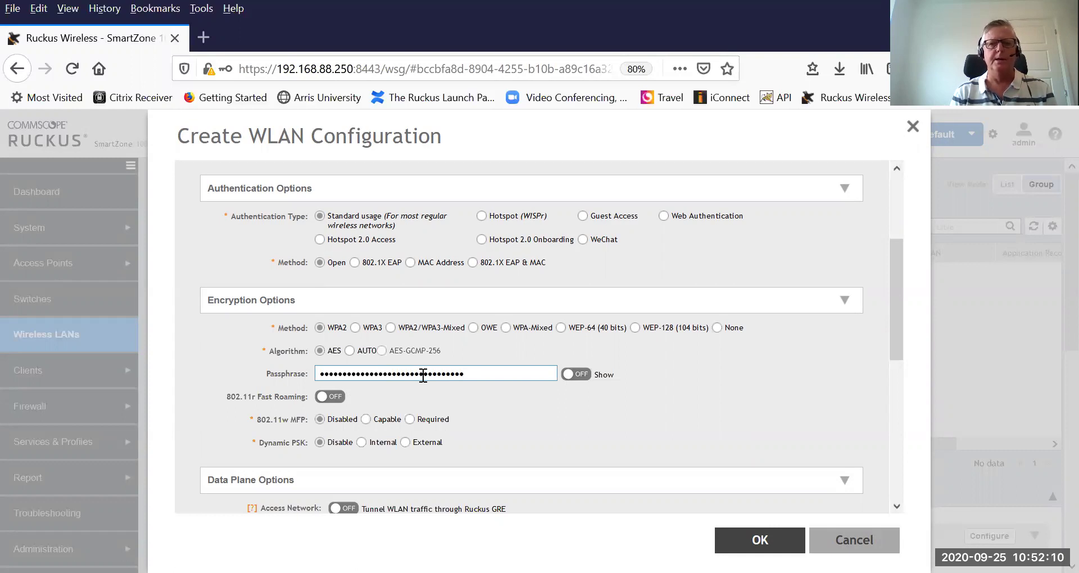
type("••••")
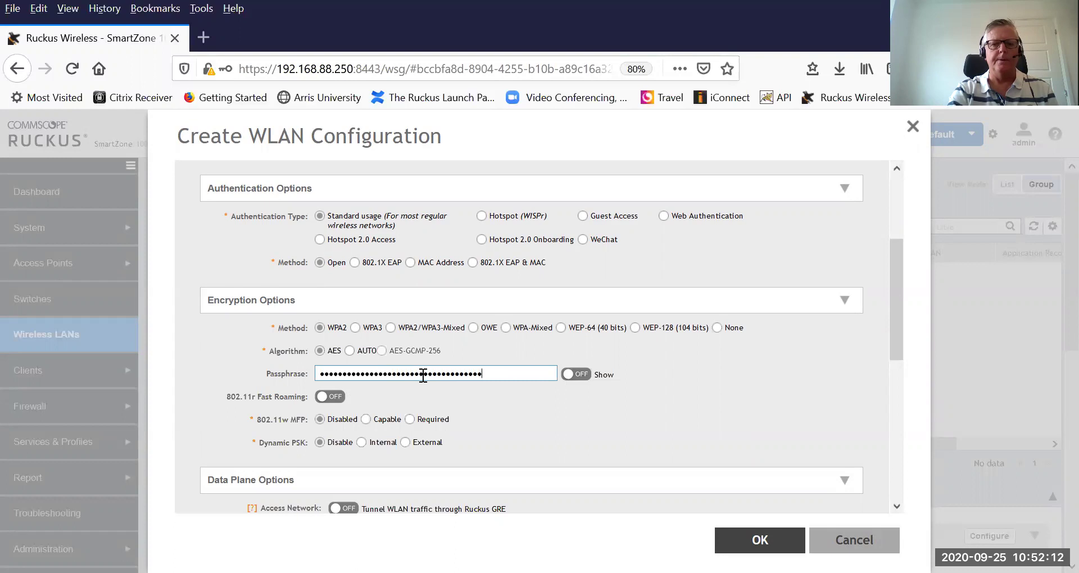
left_click(584, 375)
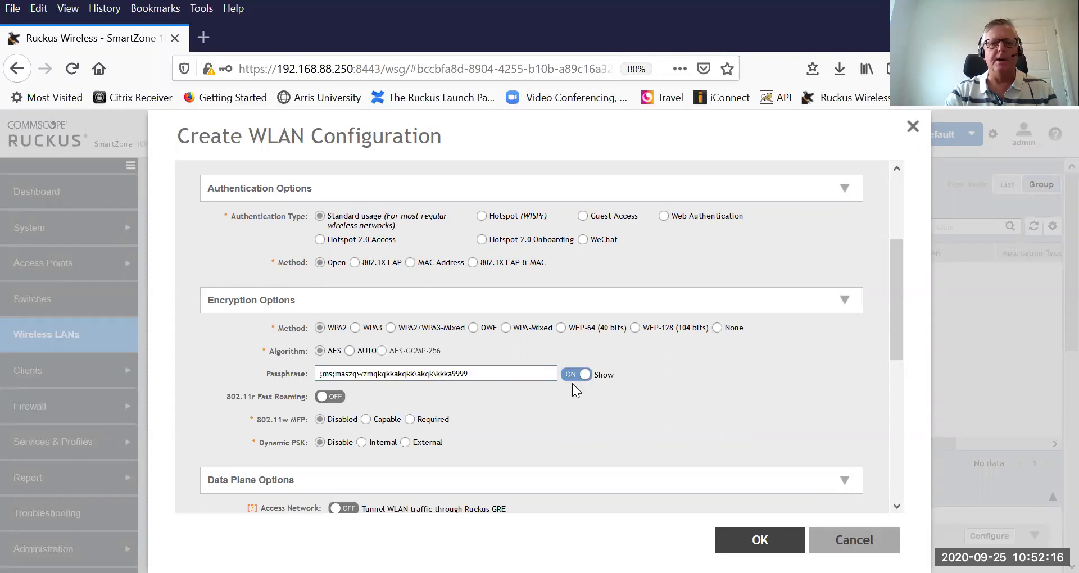
left_click(572, 375)
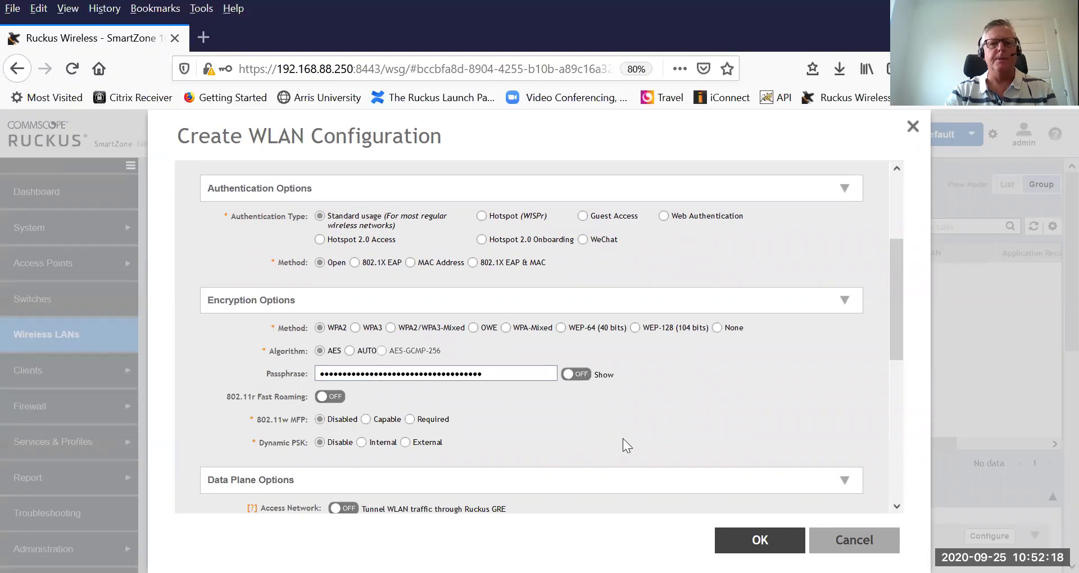
scroll(634, 418, "down", 2)
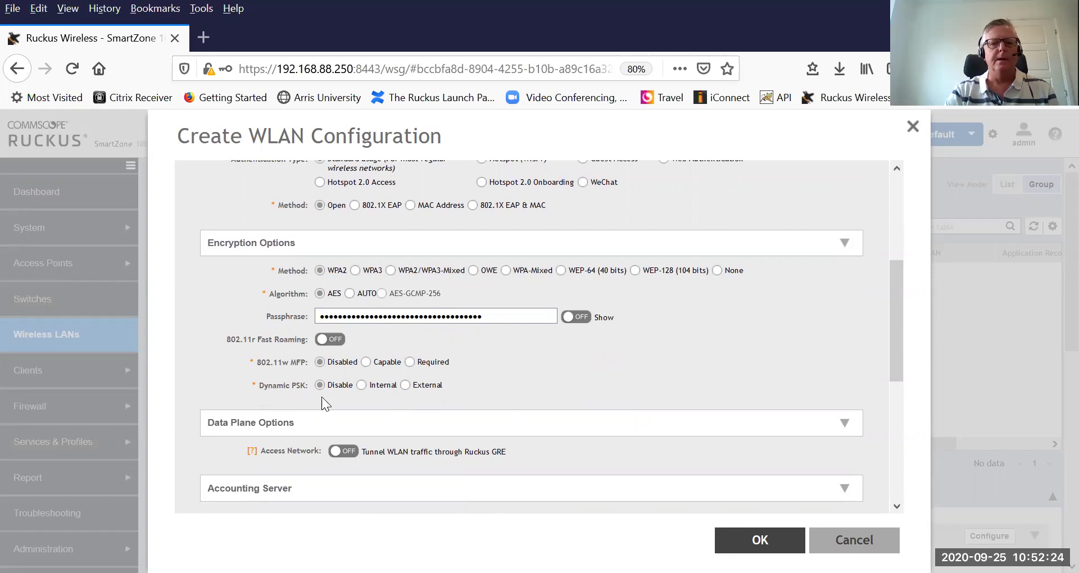
Set Dynamic PSK to Internal with 62-character Secure DPSK keys, and open the DPSK Expiration options.
left_click(361, 385)
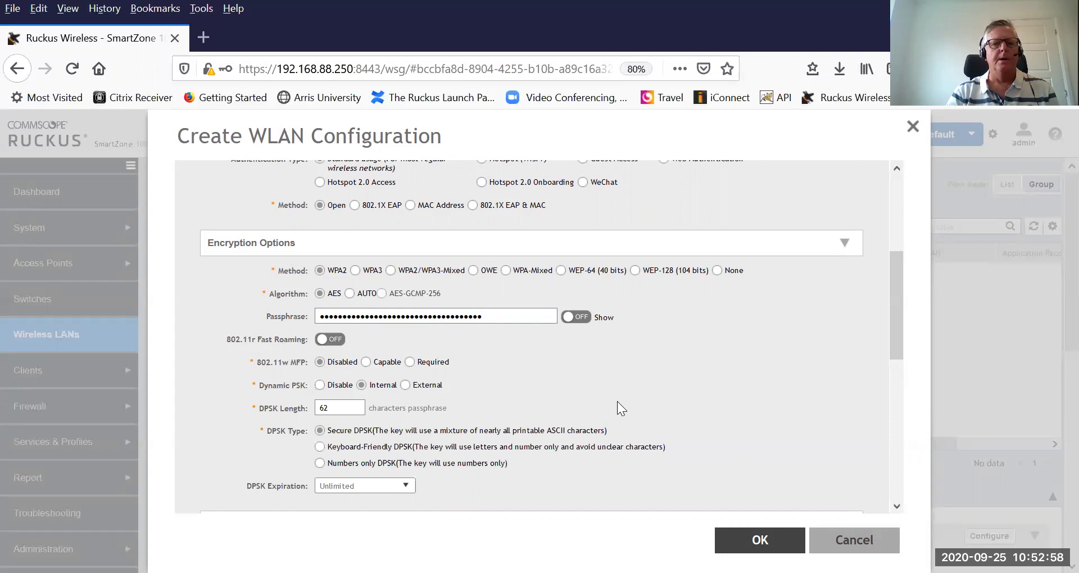
scroll(617, 401, "down", 2)
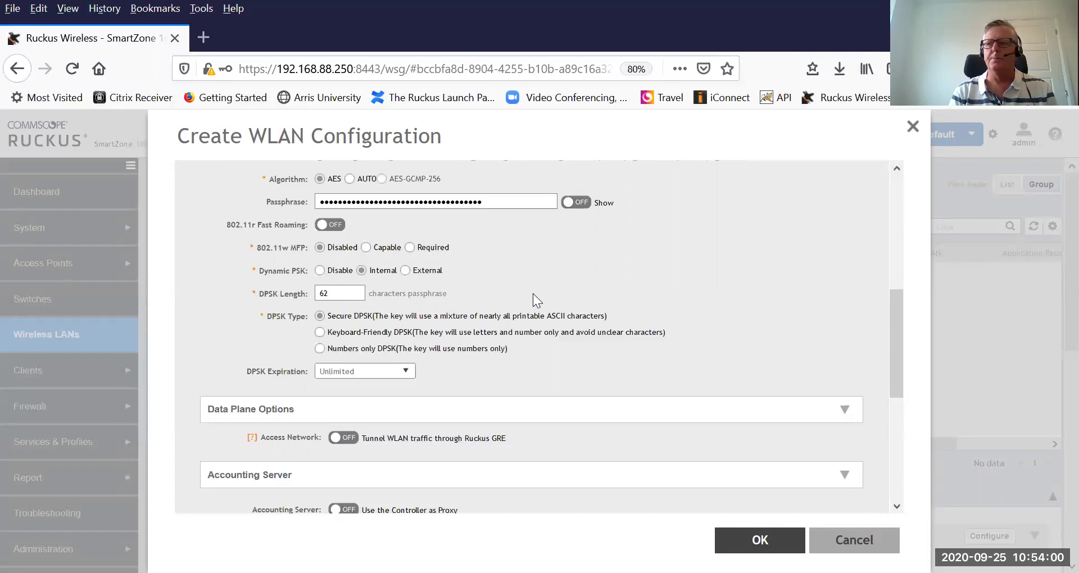
left_click(406, 371)
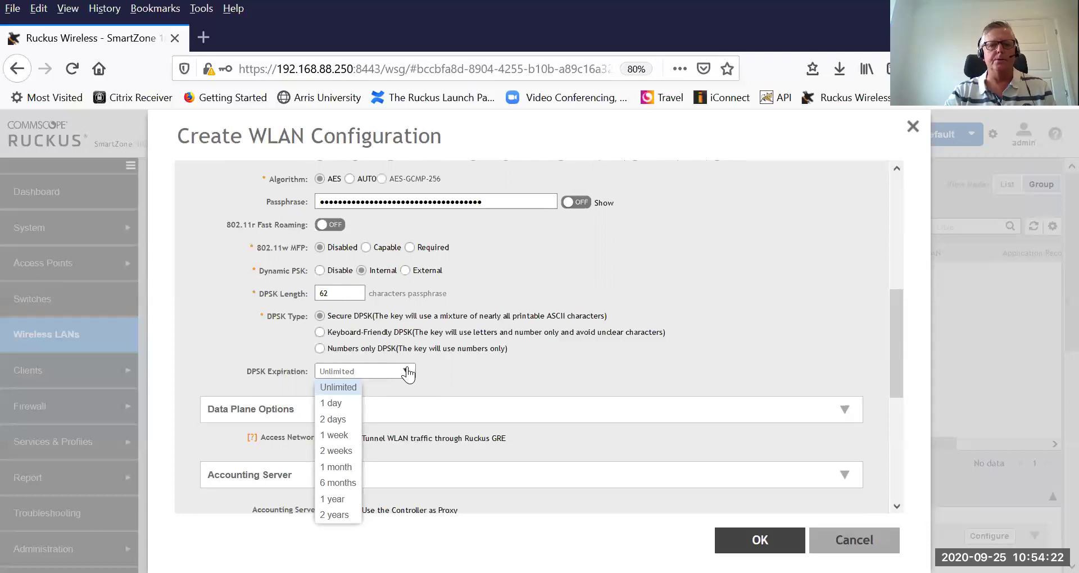
Make DPSK keys expire after 1 year, counted from first use.
left_click(332, 499)
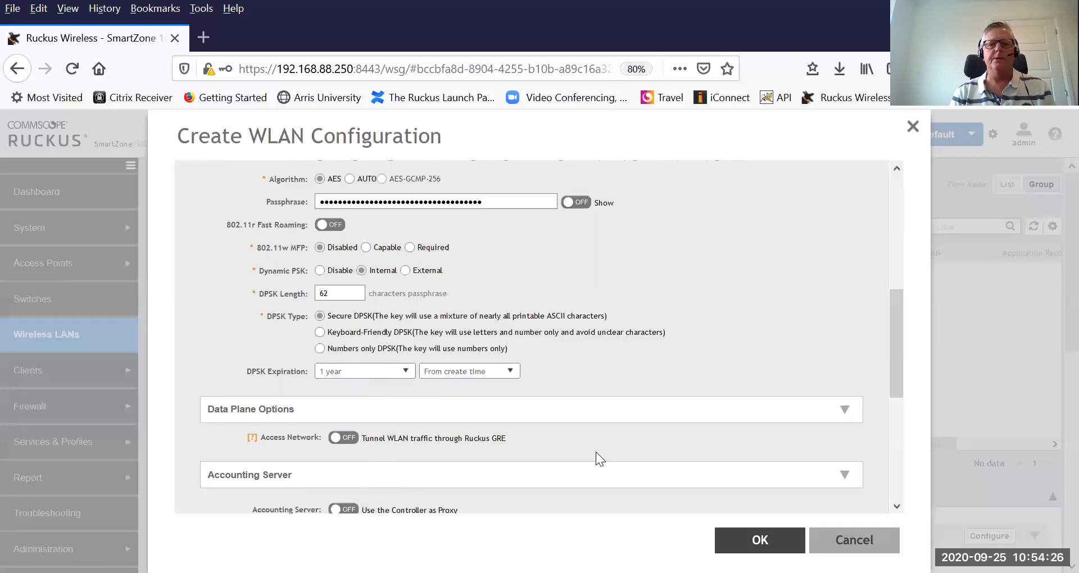
left_click(508, 374)
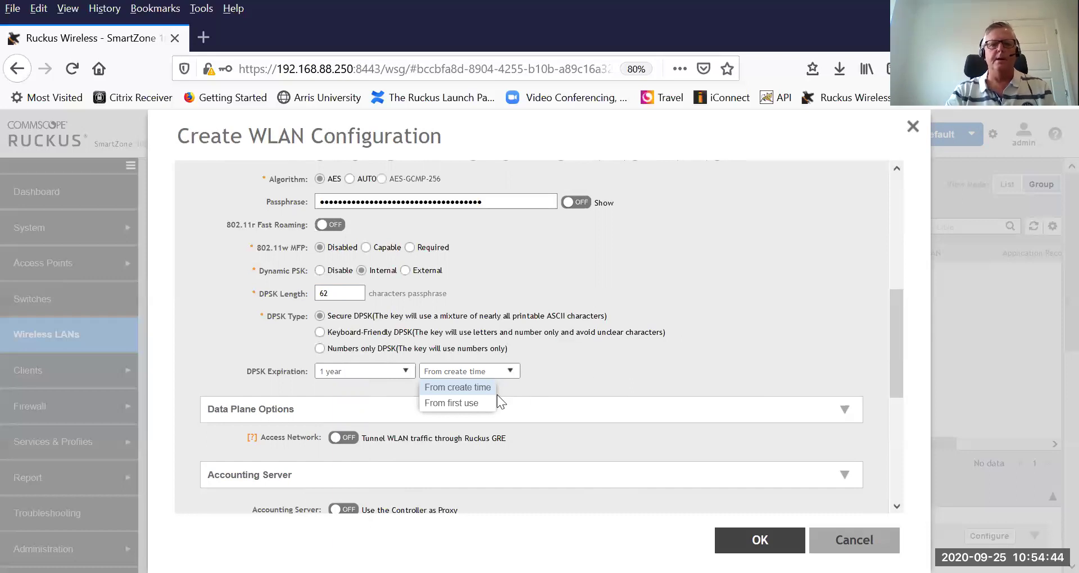
left_click(478, 404)
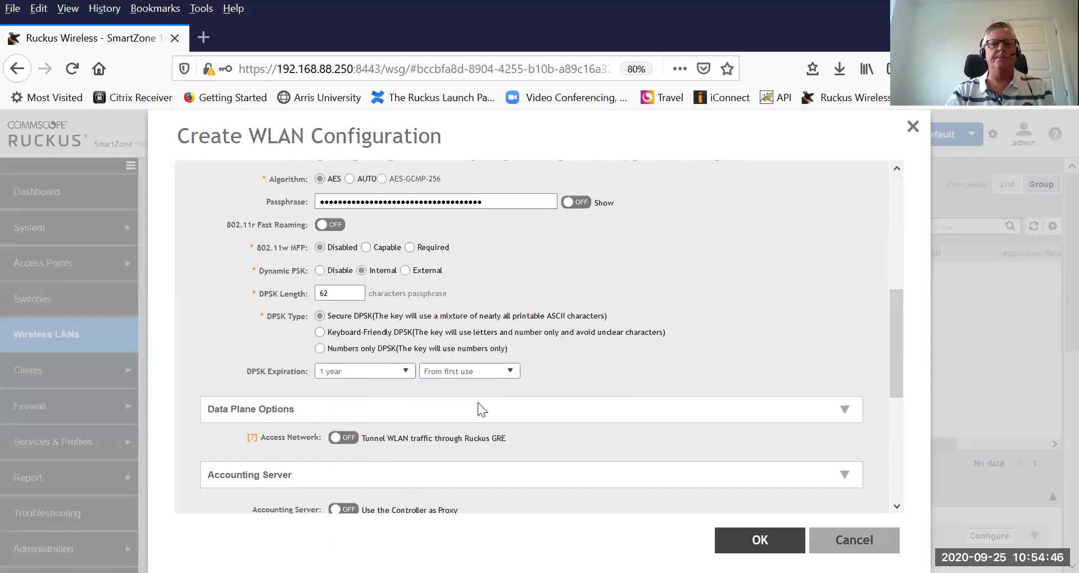
scroll(637, 351, "down", 3)
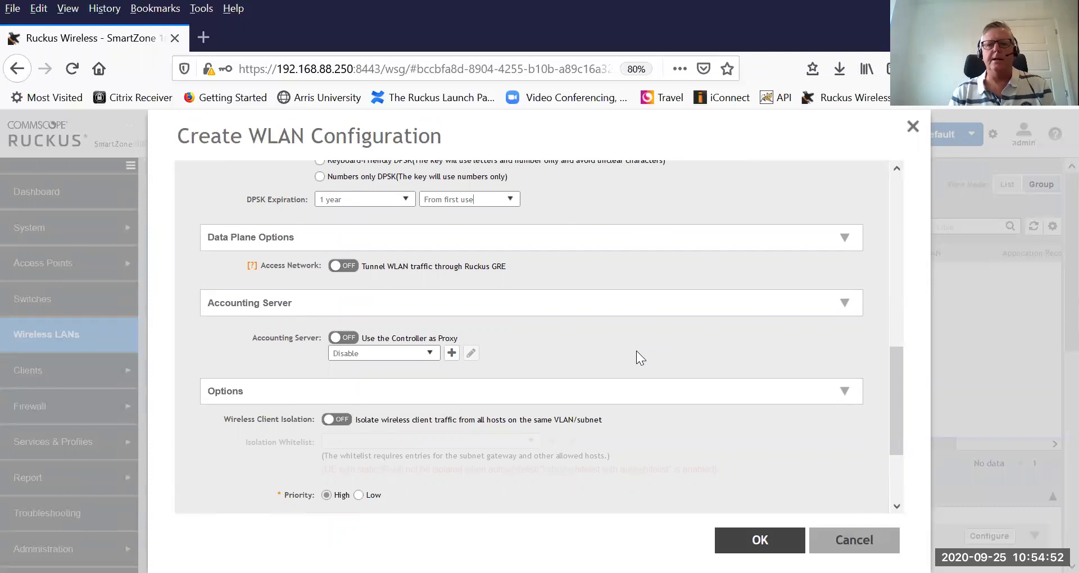
scroll(636, 351, "down", 2)
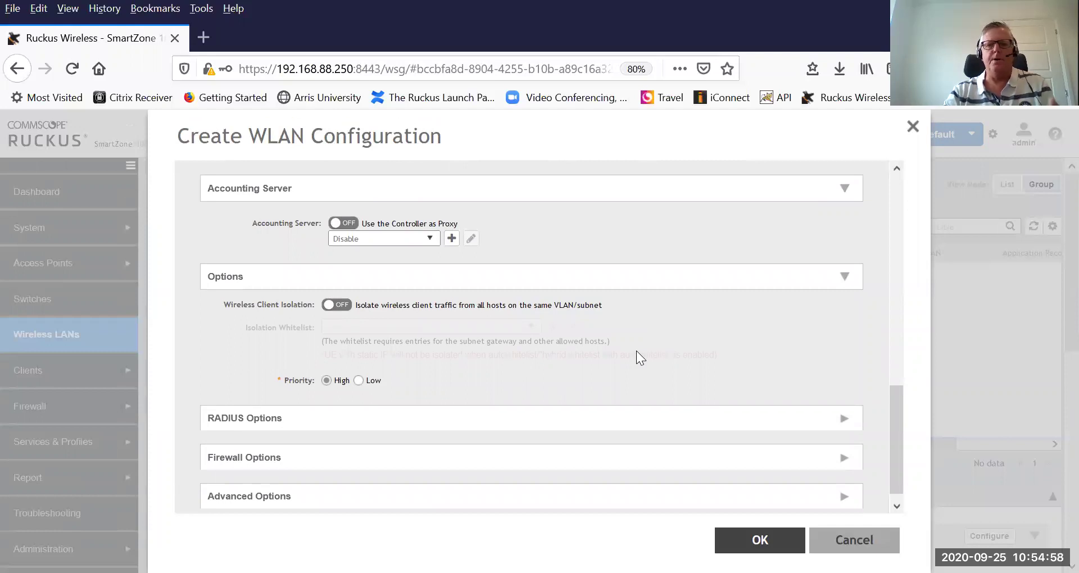
scroll(636, 351, "up", 4)
scroll(636, 351, "up", 2)
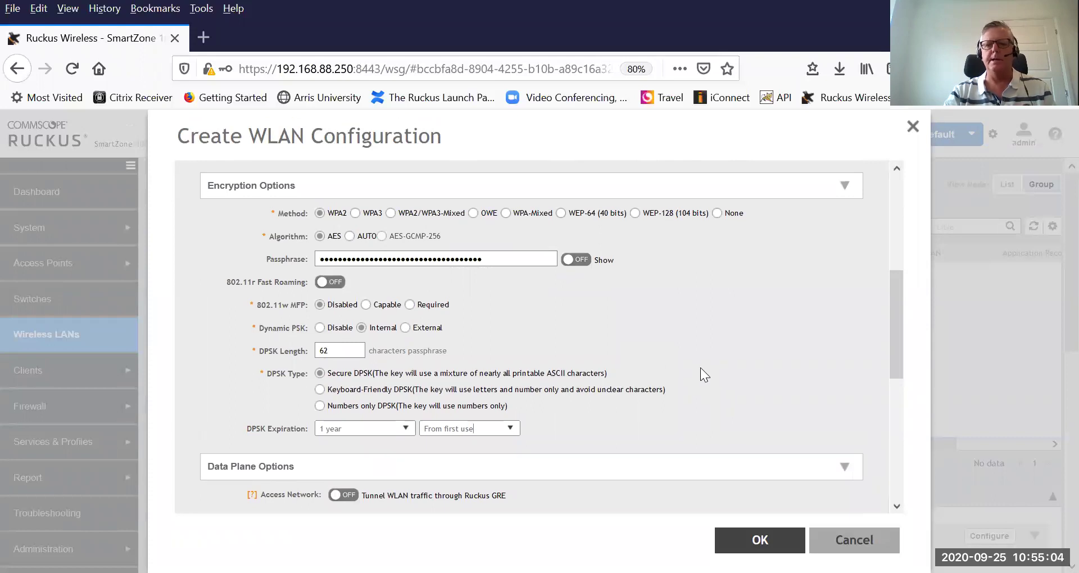
Save the Trevor-DPSK WLAN configuration with OK.
left_click(764, 542)
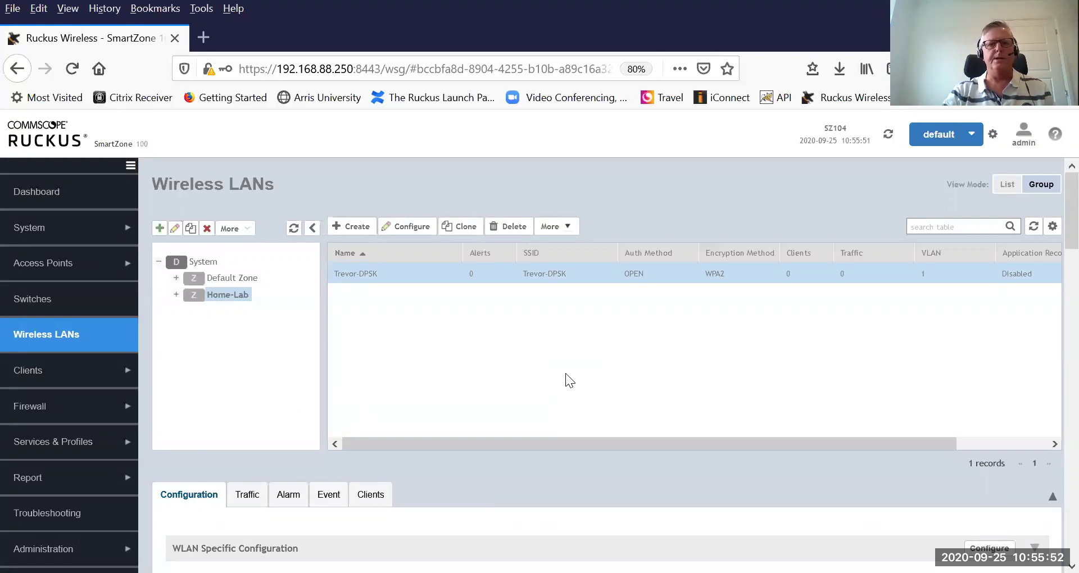
Go to Clients > Dynamic PSK and select the Home-Lab zone.
left_click(35, 374)
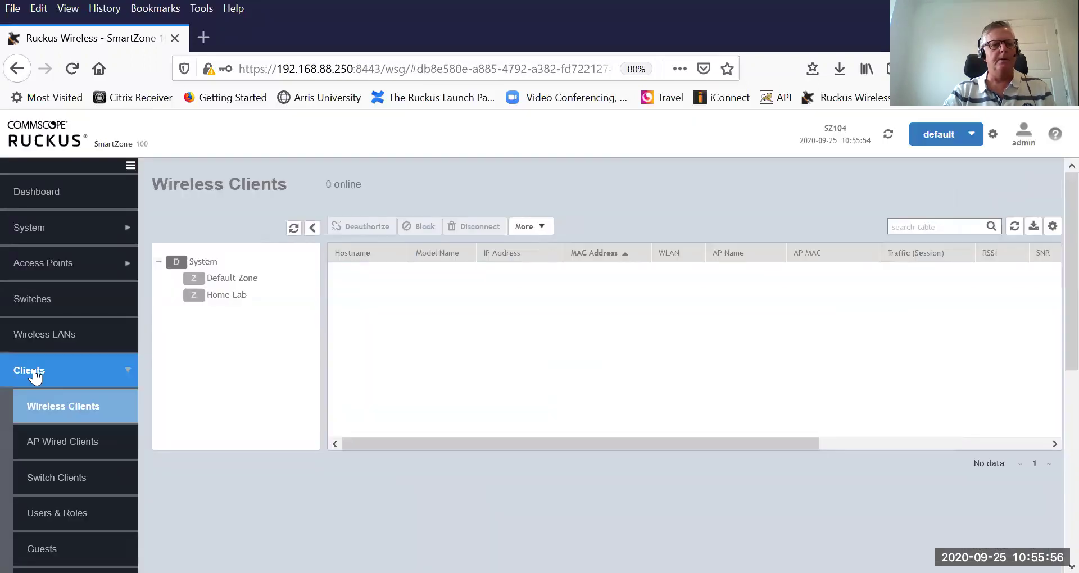
scroll(35, 375, "down", 2)
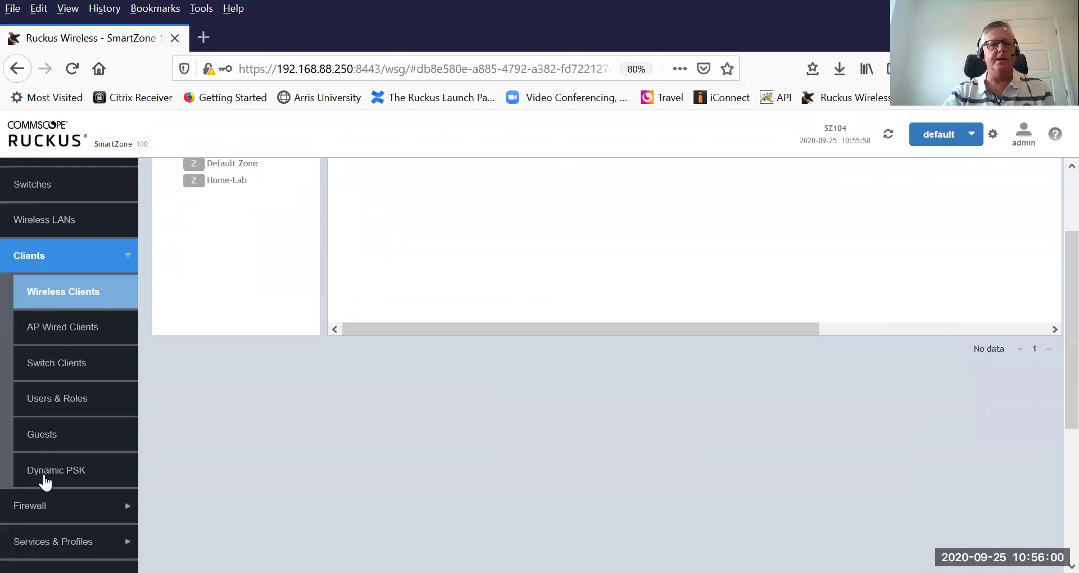
left_click(45, 478)
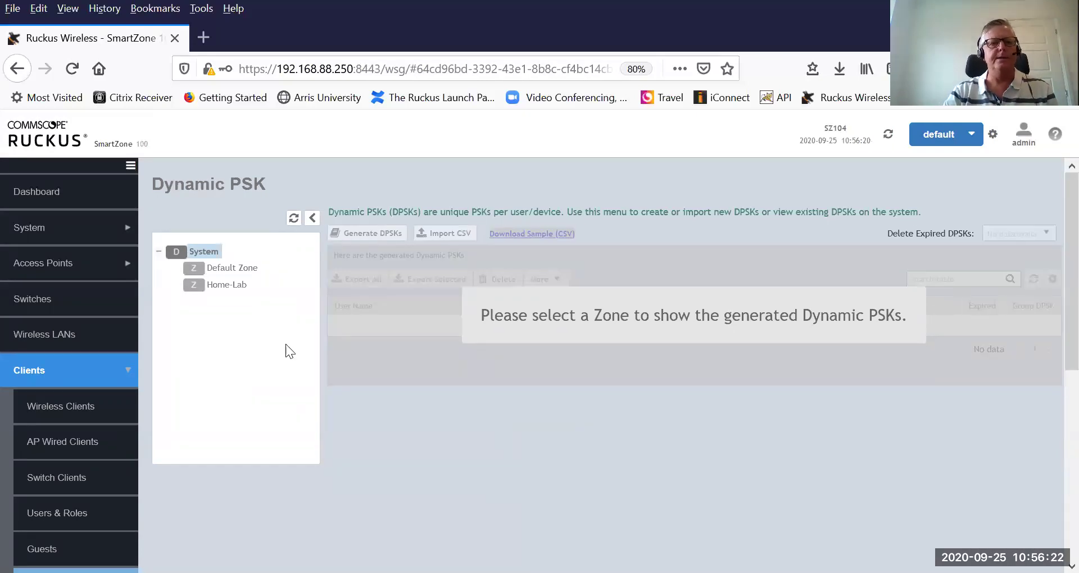
left_click(223, 286)
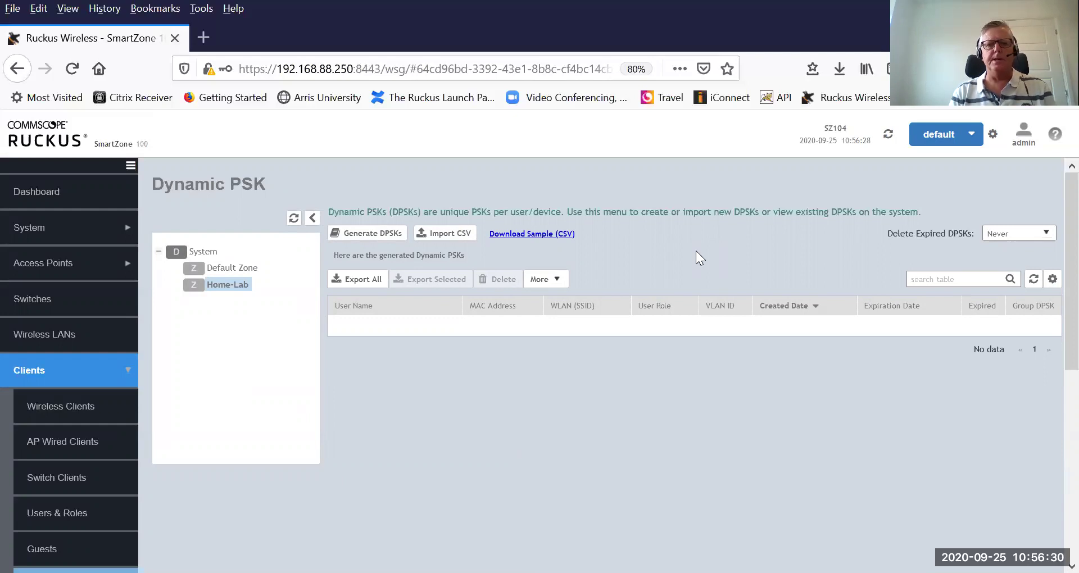
Fill in a Trevor-DPSK key with the user's name, an auto-generated passphrase and VLAN ID 1.
left_click(373, 235)
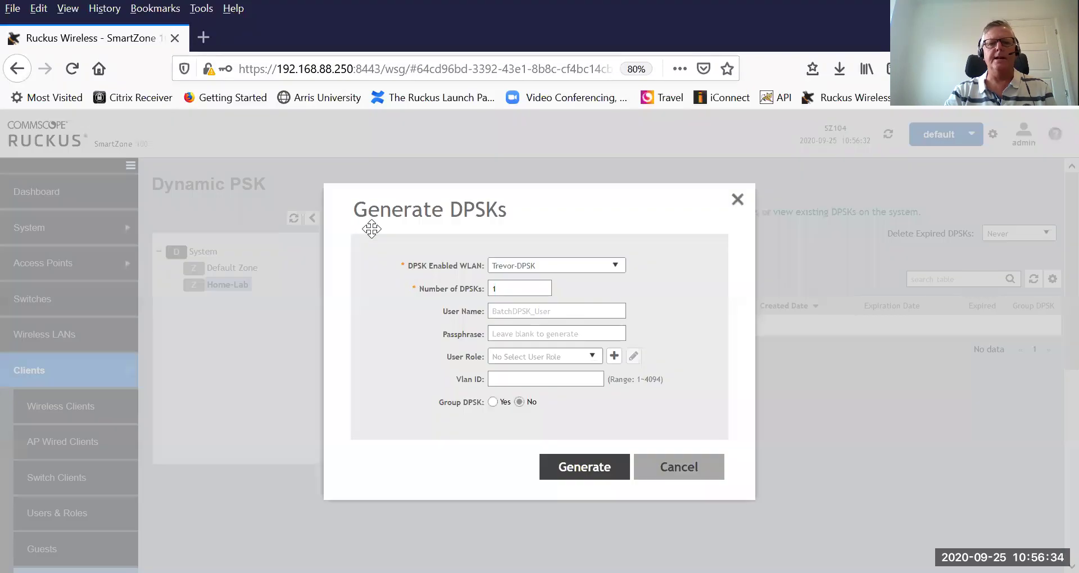
left_click(494, 287)
key("BackSpace")
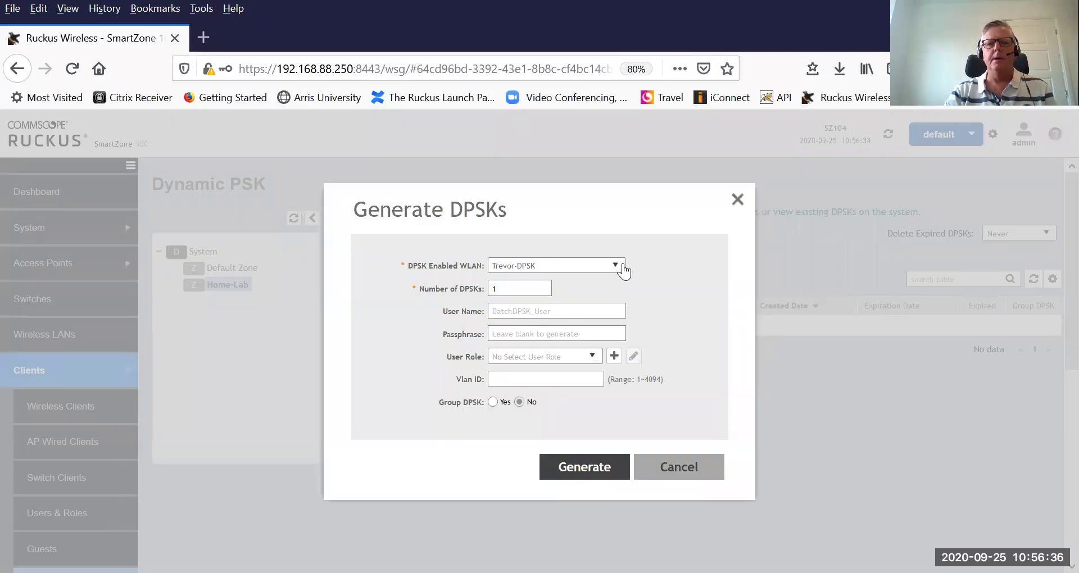
left_click(624, 271)
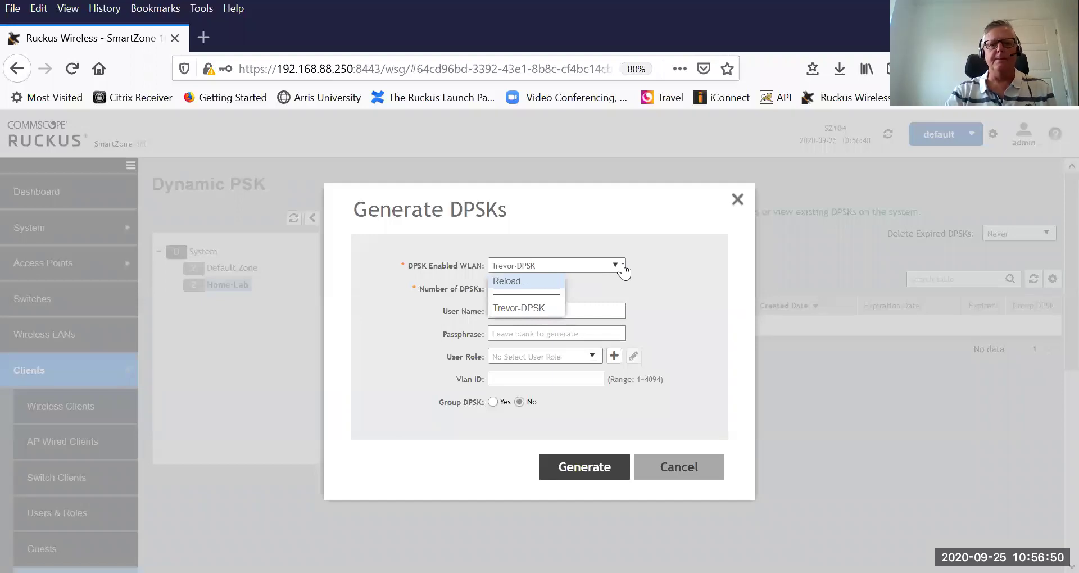
left_click(534, 308)
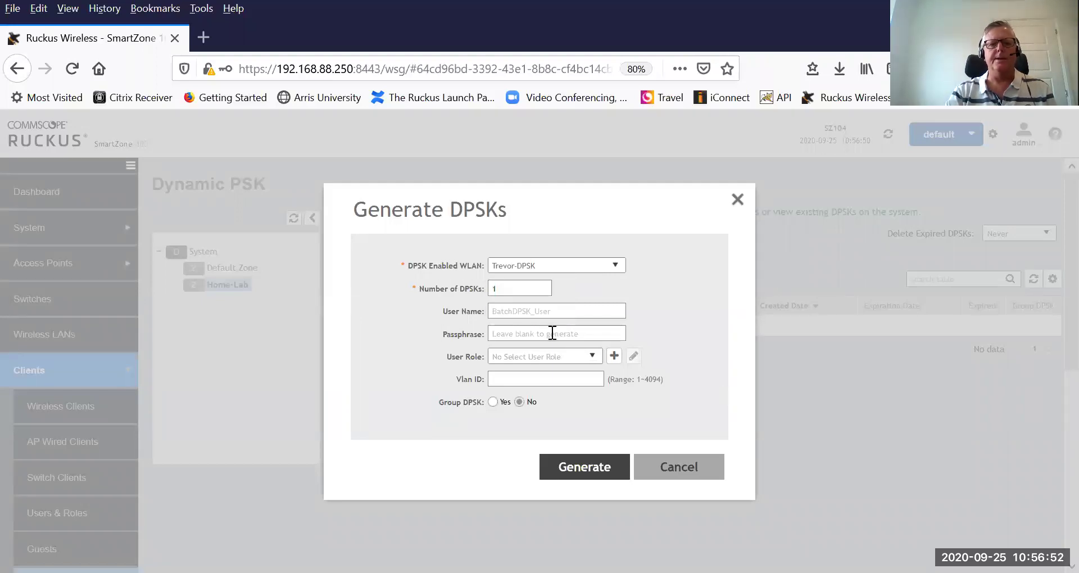
left_click(525, 312)
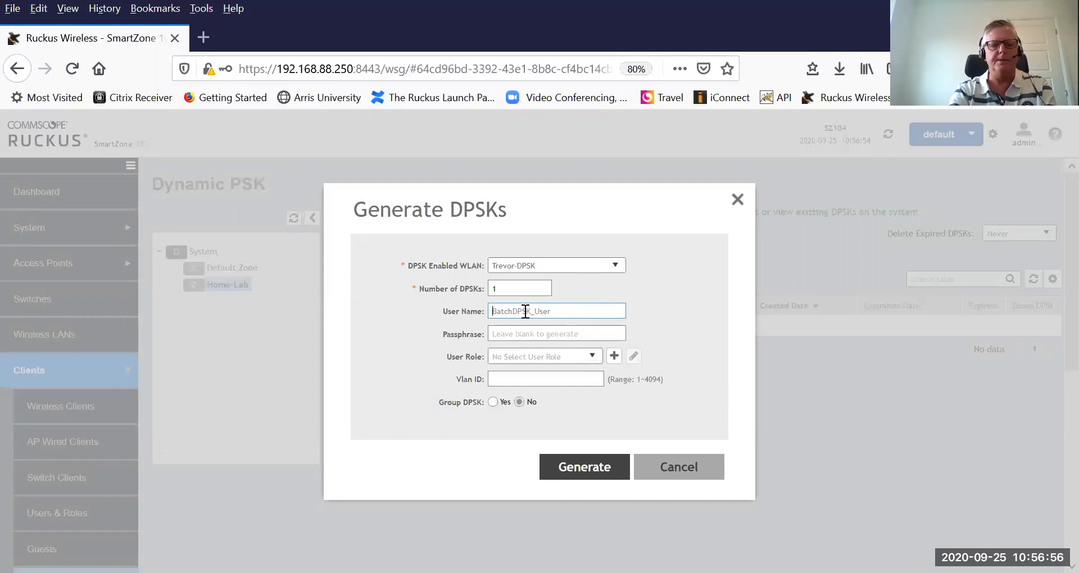
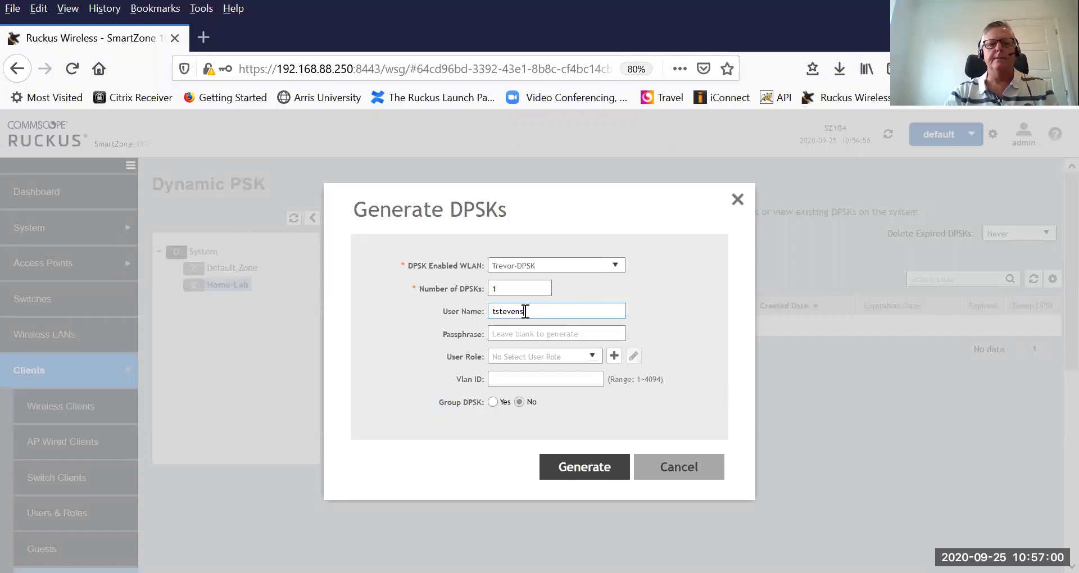
left_click(509, 335)
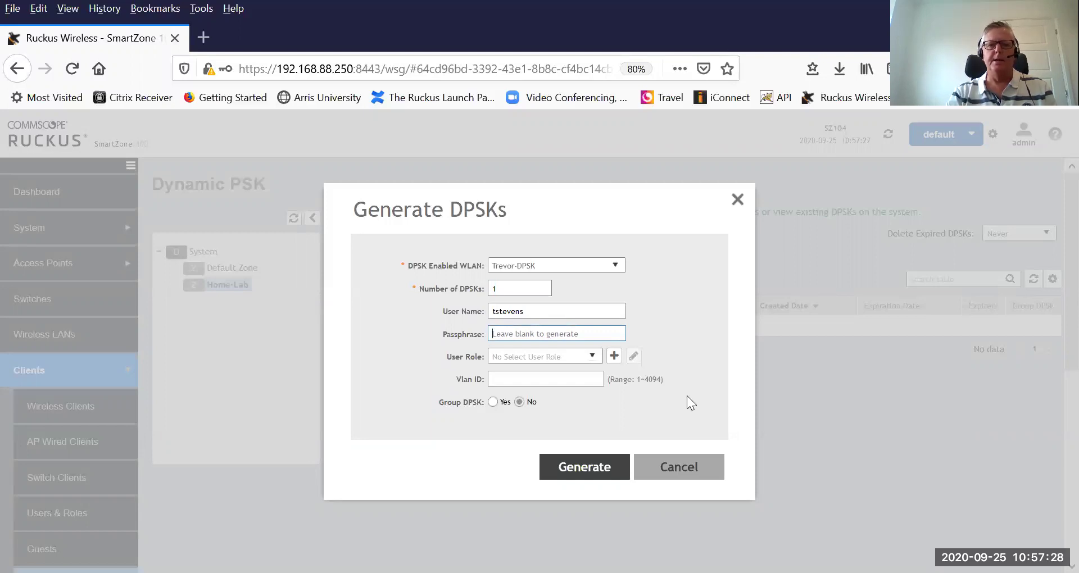
left_click(536, 373)
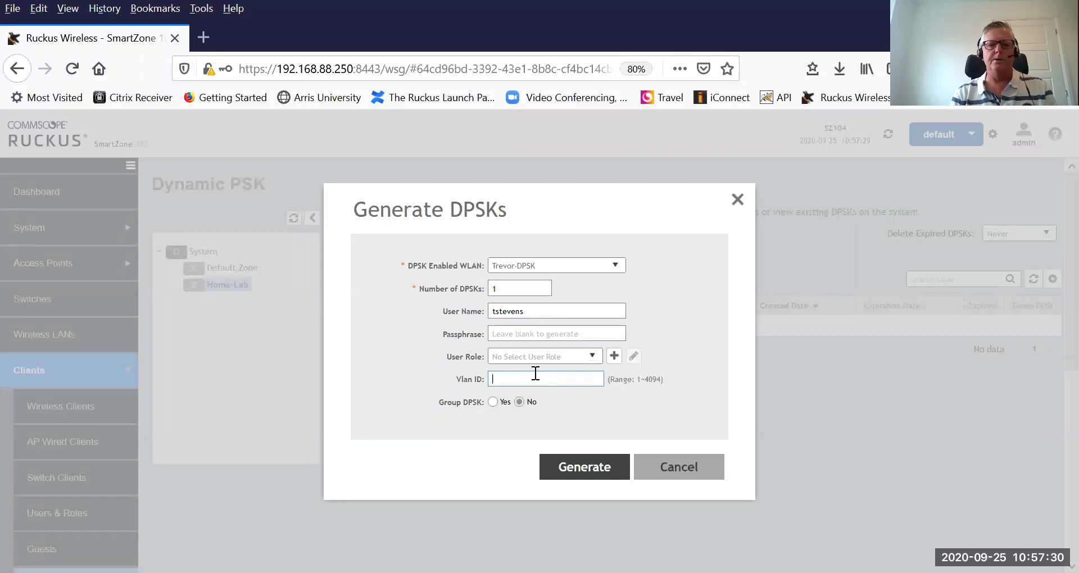
type("1")
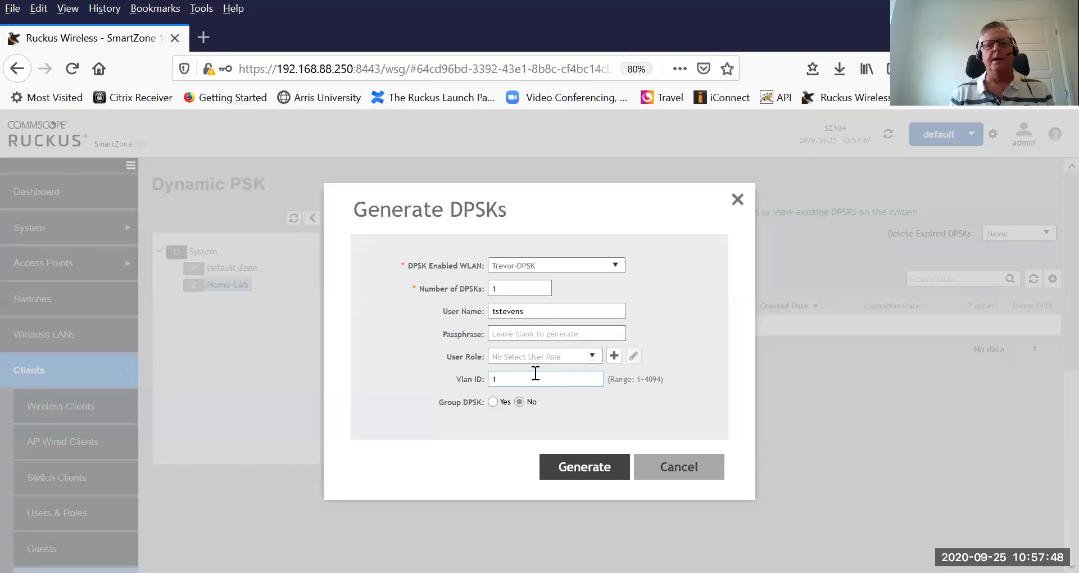
Generate the single DPSK and download it as a CSV file.
left_click(586, 472)
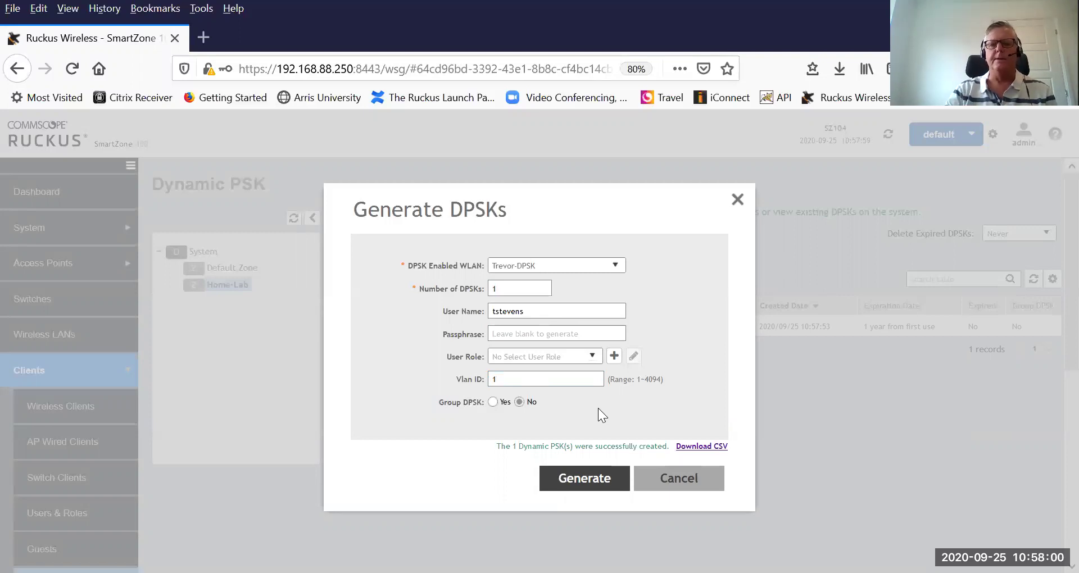
left_click(693, 450)
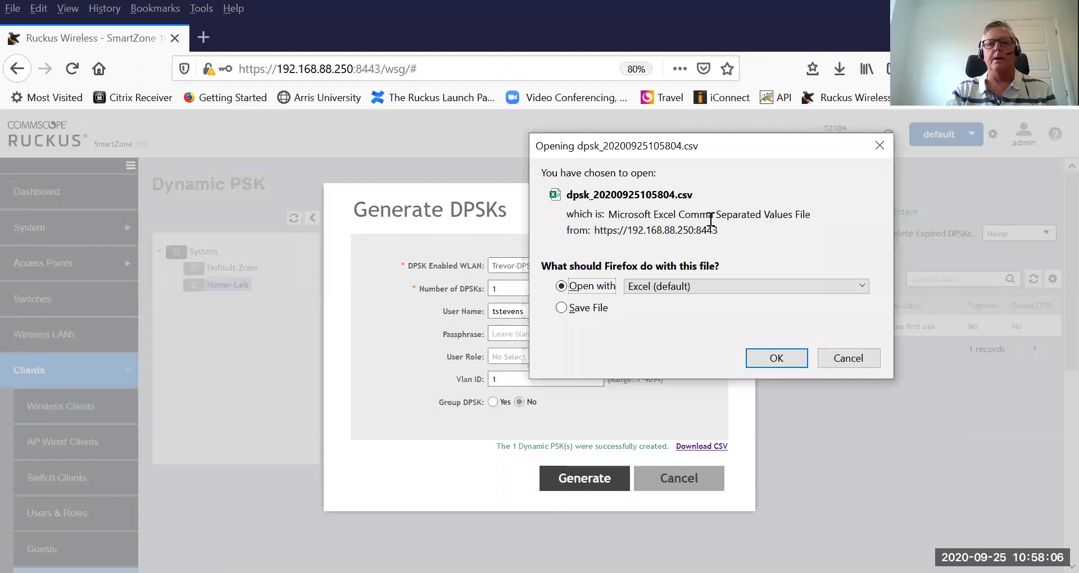
Open dpsk_20200925105804.csv in Excel from the download dialog.
left_click(787, 356)
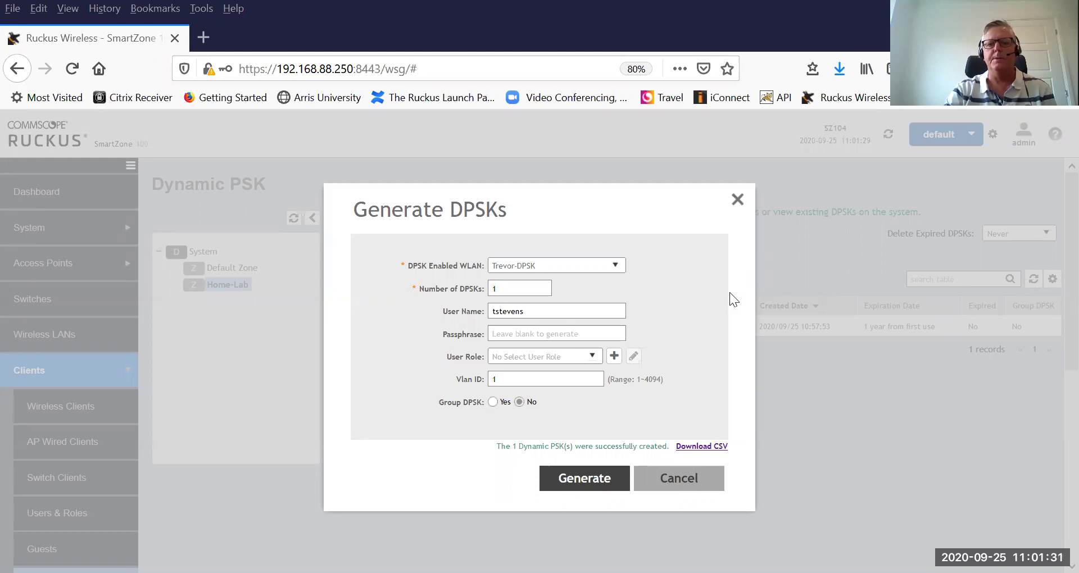
Cancel the Generate DPSKs form so the Dynamic PSK page lists the Trevor-DPSK key on VLAN 1.
left_click(678, 481)
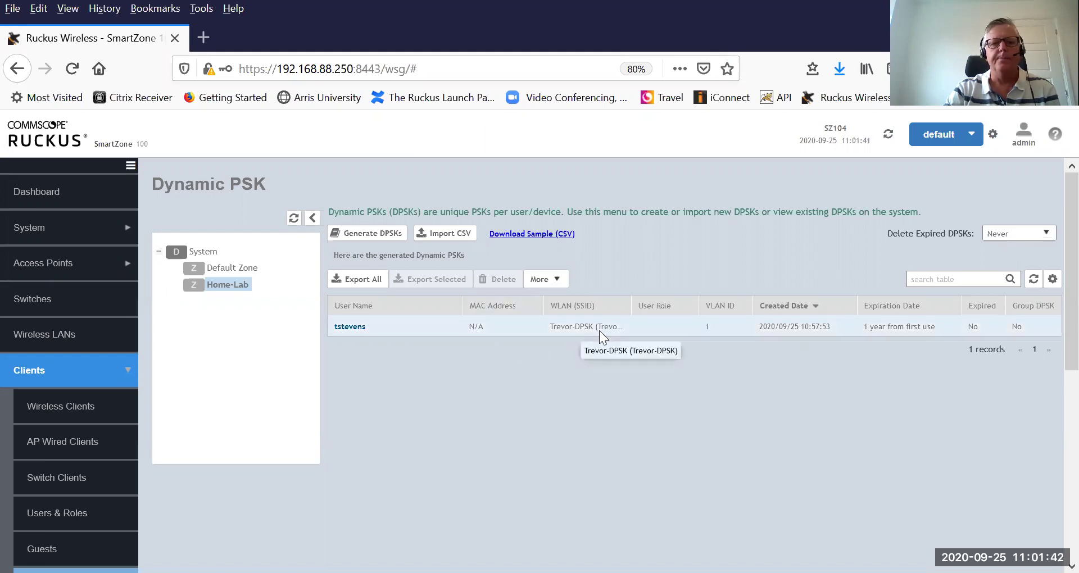
left_click(1034, 280)
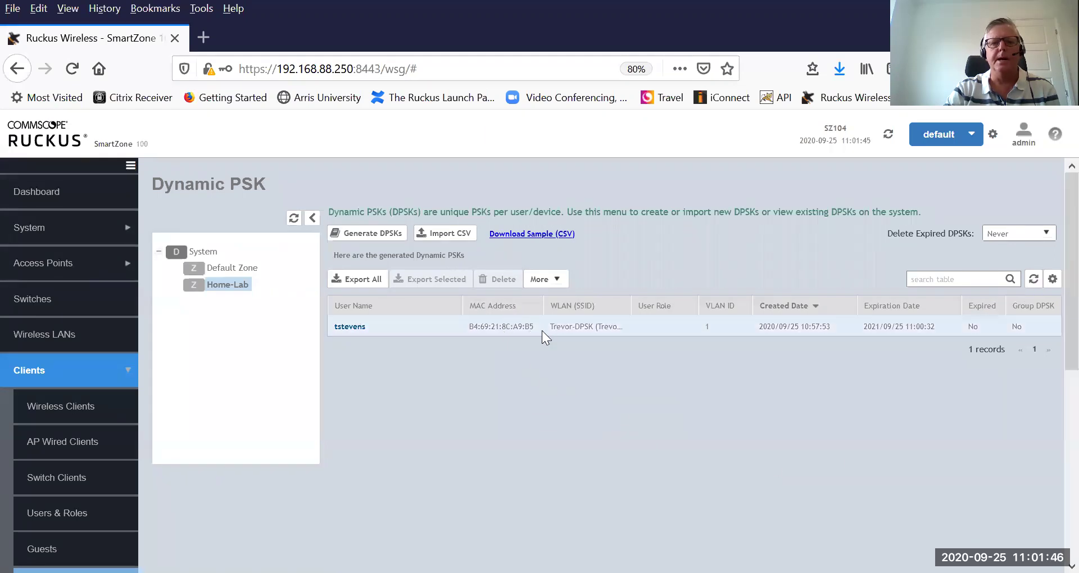
left_click(479, 329)
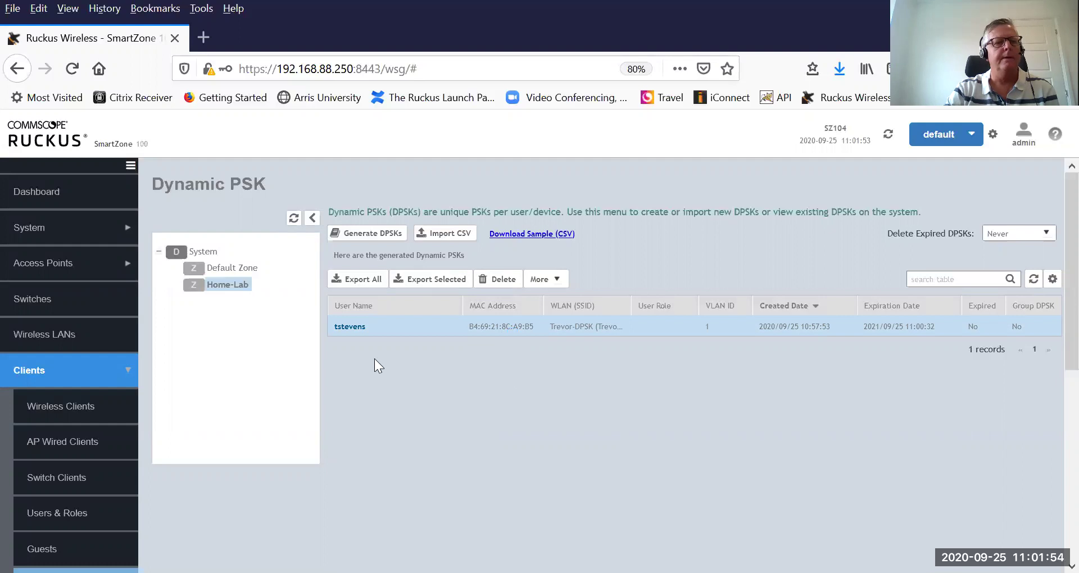
Review the Wireless Clients table: one online client on Trevor-DPSK via RuckusAP, VLAN 1, channel 124.
left_click(59, 409)
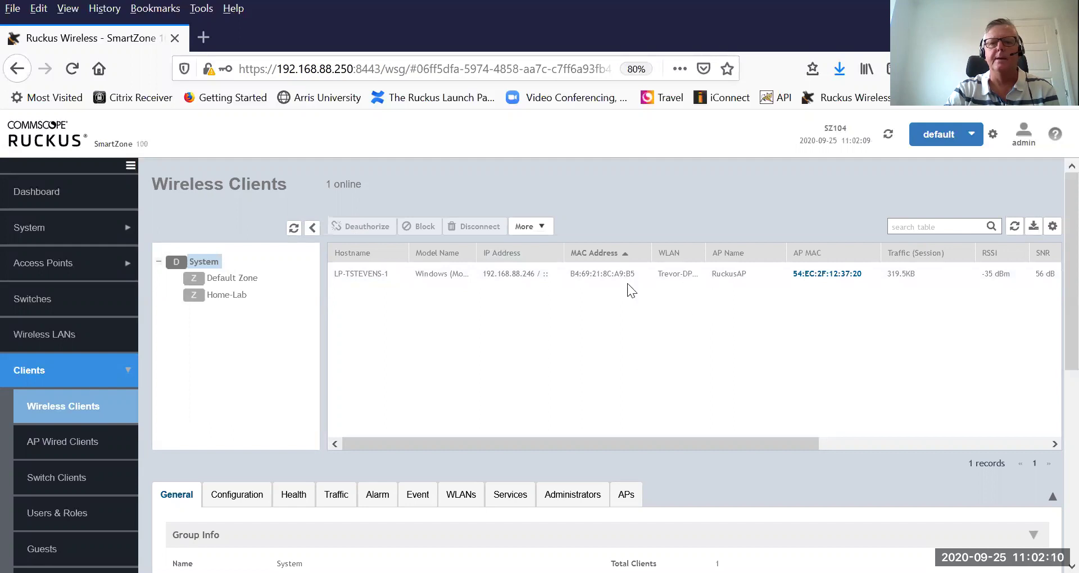
left_click_drag(721, 447, 974, 425)
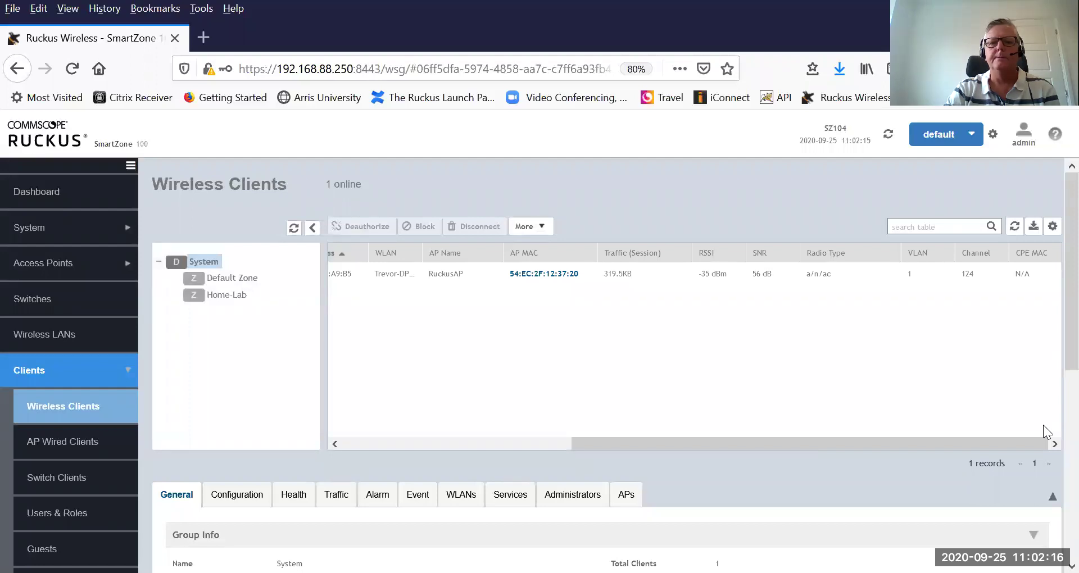
left_click_drag(1043, 425, 600, 419)
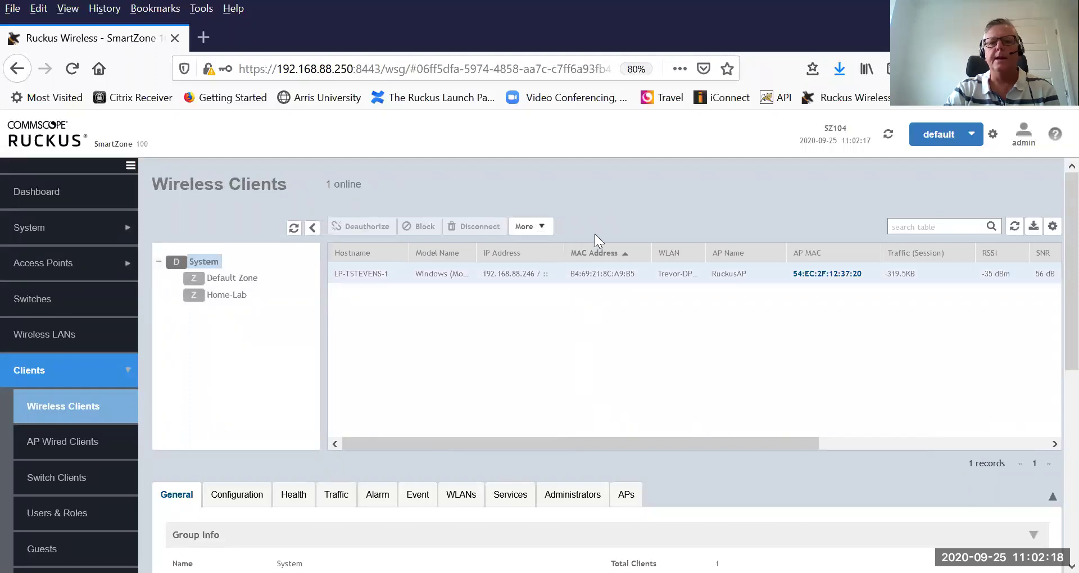